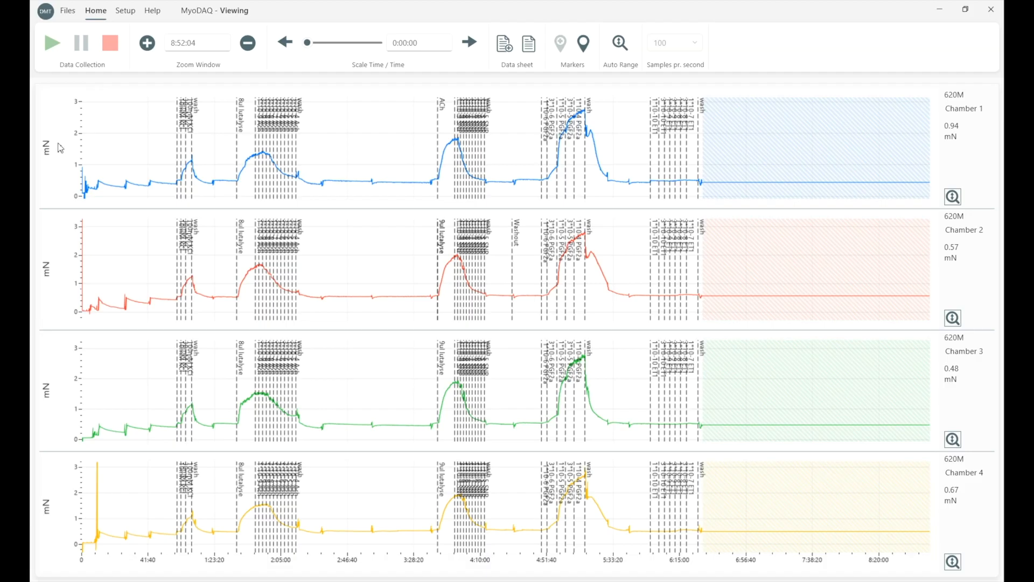
# Rescale the force axis of the Chamber 1 trace.
pyautogui.scroll(2, 61, 148)
pyautogui.scroll(-4, 60, 148)
pyautogui.scroll(5, 60, 149)
pyautogui.scroll(-2, 60, 148)
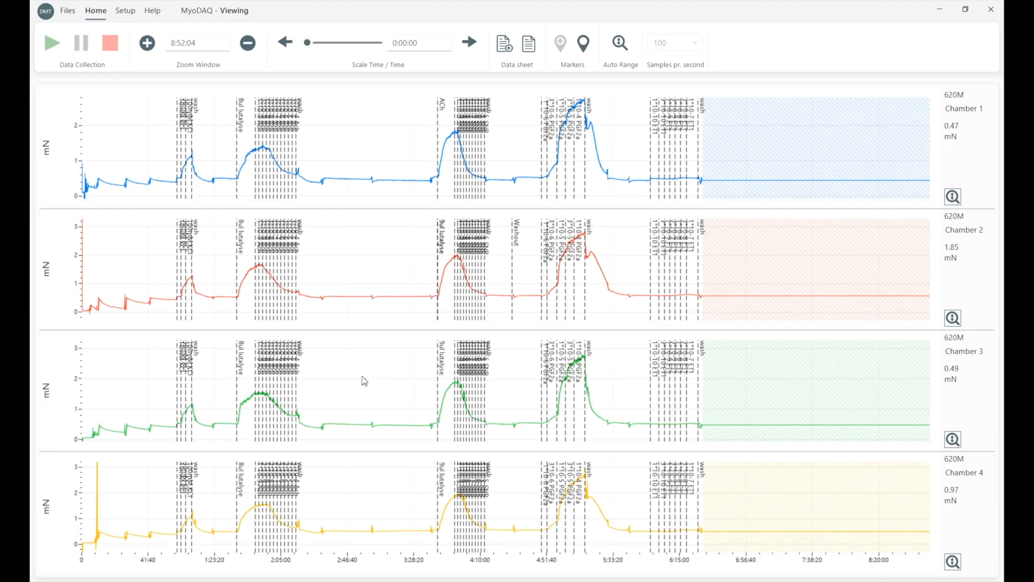
# Zoom the time axis in on the Ach concentration series, with a 1:11:25 window starting at 1:44:17.
pyautogui.scroll(-2, 362, 376)
pyautogui.scroll(1, 362, 376)
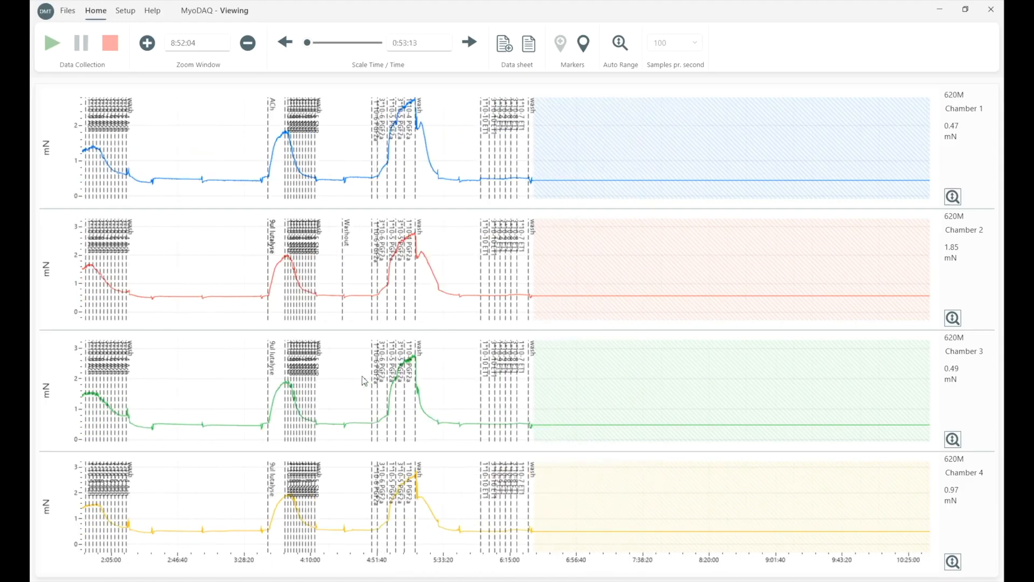
pyautogui.scroll(2, 362, 376)
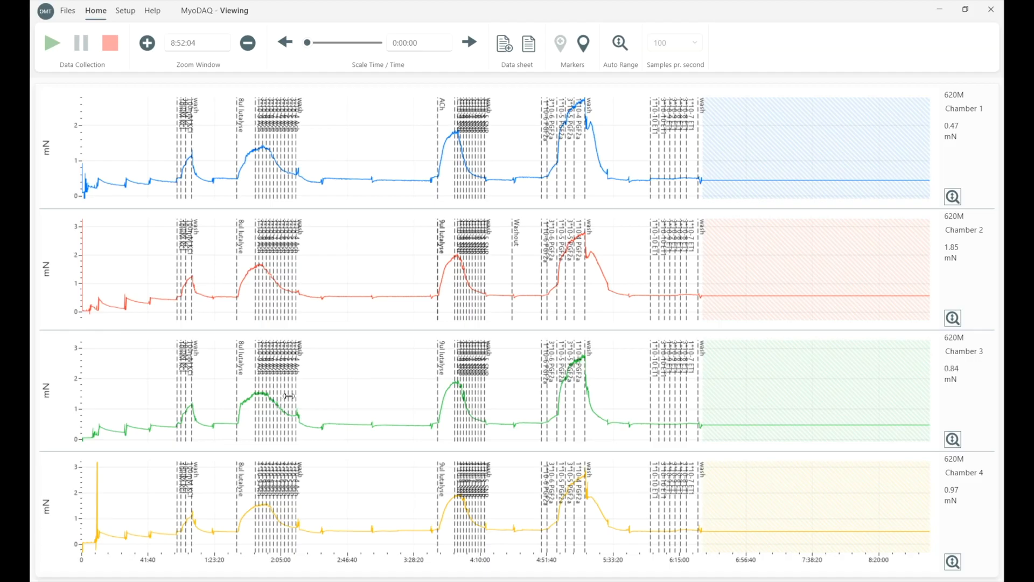
pyautogui.scroll(5, 274, 402)
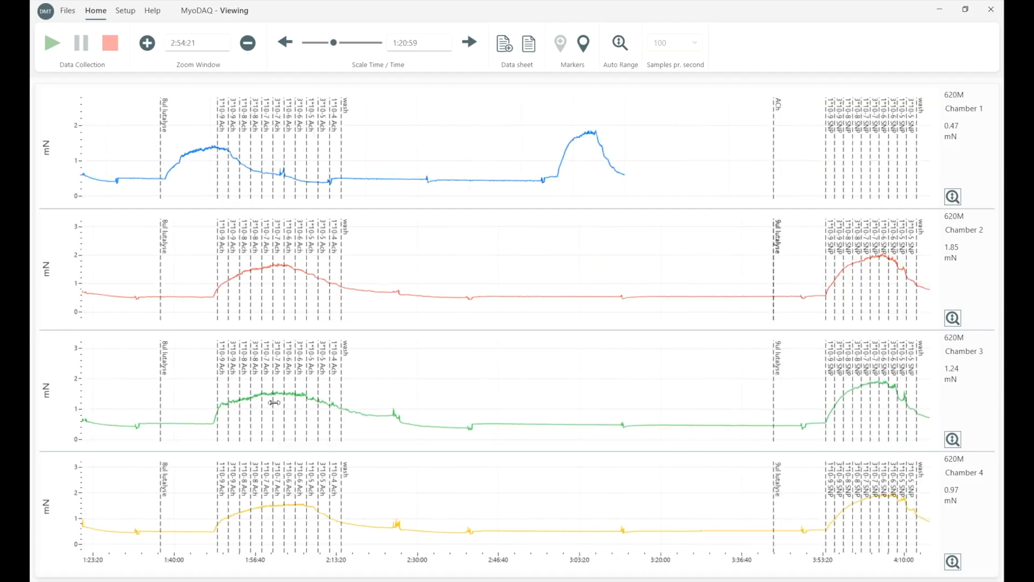
pyautogui.scroll(3, 274, 403)
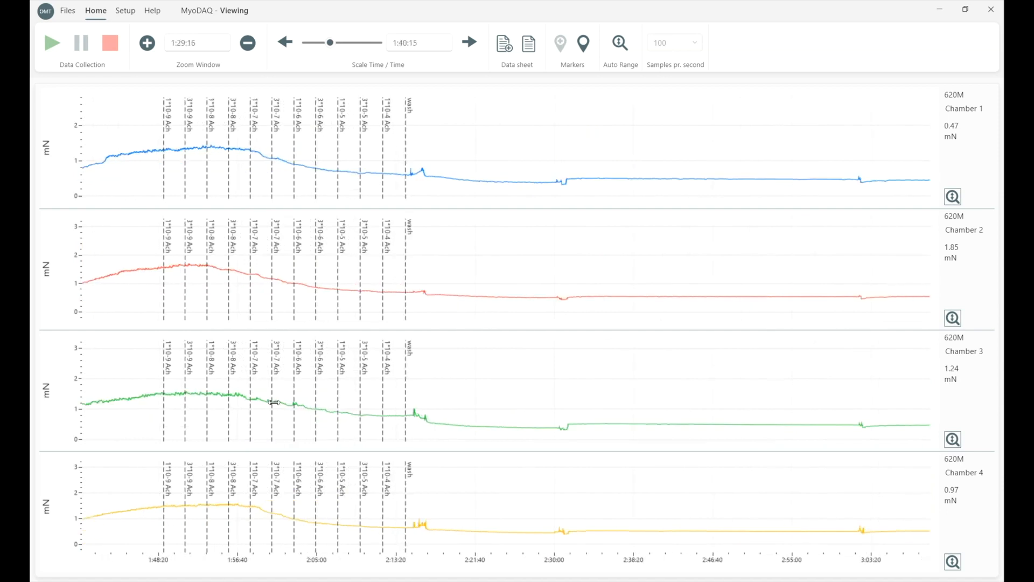
pyautogui.scroll(1, 274, 403)
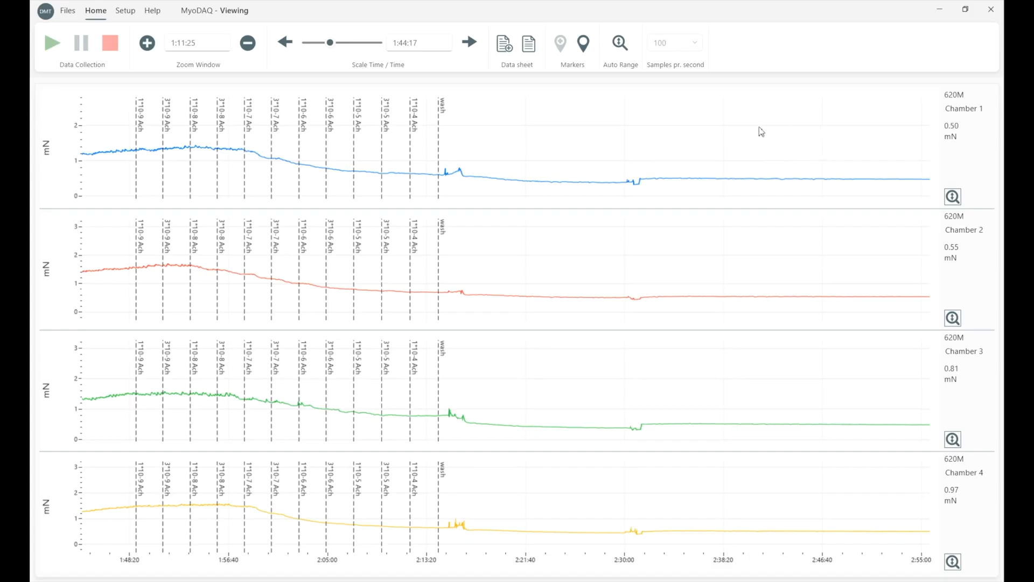
# Mark data selections on the traces: two each in Chambers 1, 3 and 4, and one in Chamber 2.
pyautogui.moveTo(737, 125); pyautogui.dragTo(848, 129)
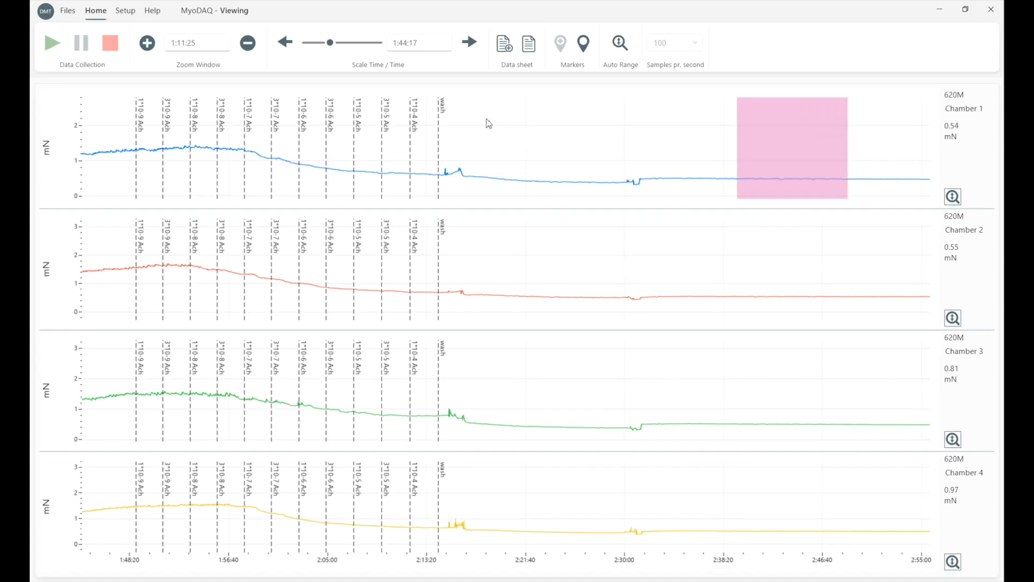
pyautogui.moveTo(430, 128)
pyautogui.mouseDown()
pyautogui.moveTo(472, 145)
pyautogui.moveTo(480, 161)
pyautogui.mouseUp()
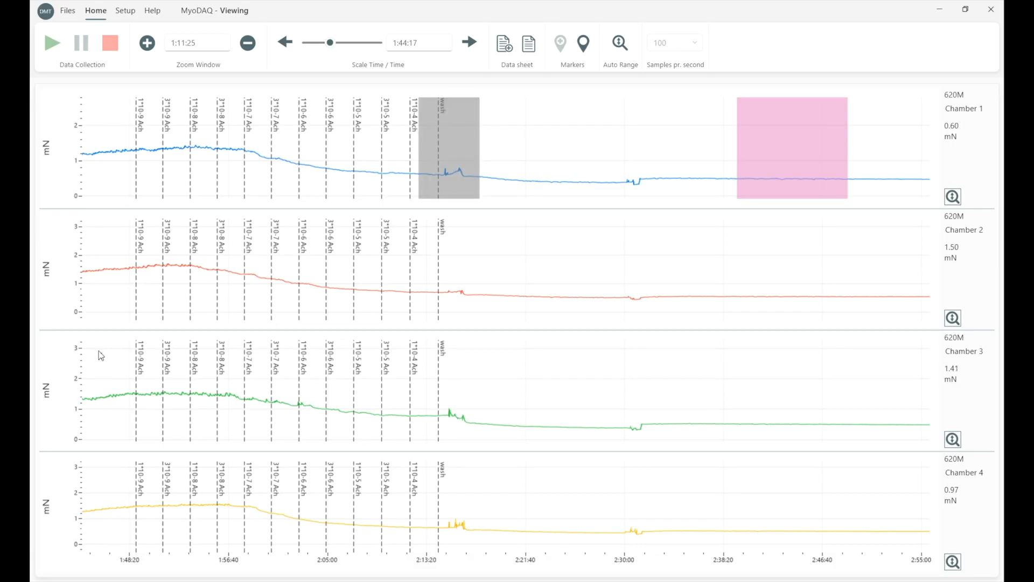
pyautogui.moveTo(184, 389); pyautogui.dragTo(246, 395)
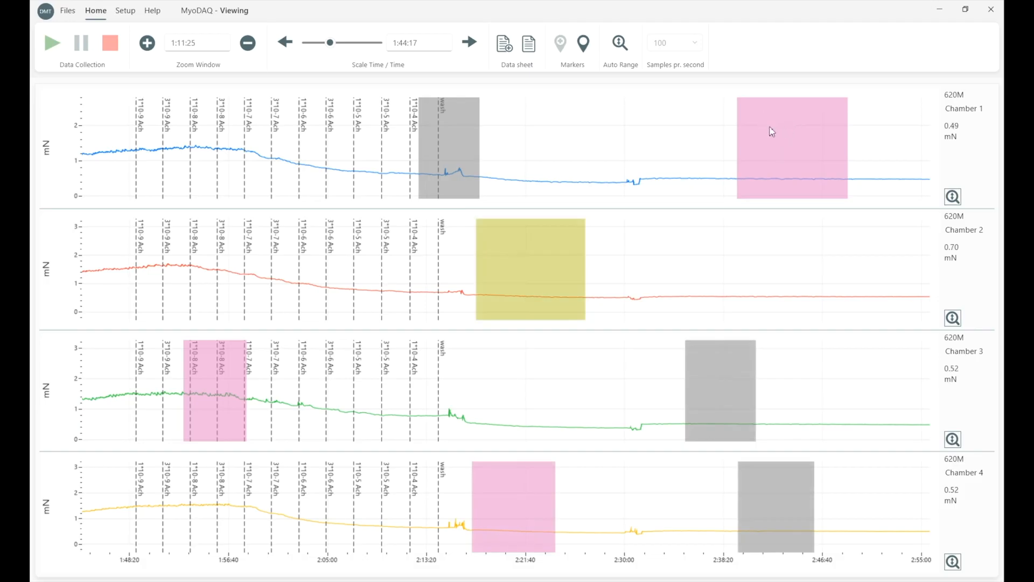
# Add all selections to the data sheet, then reposition and resize its window to fit every row.
pyautogui.click(505, 47)
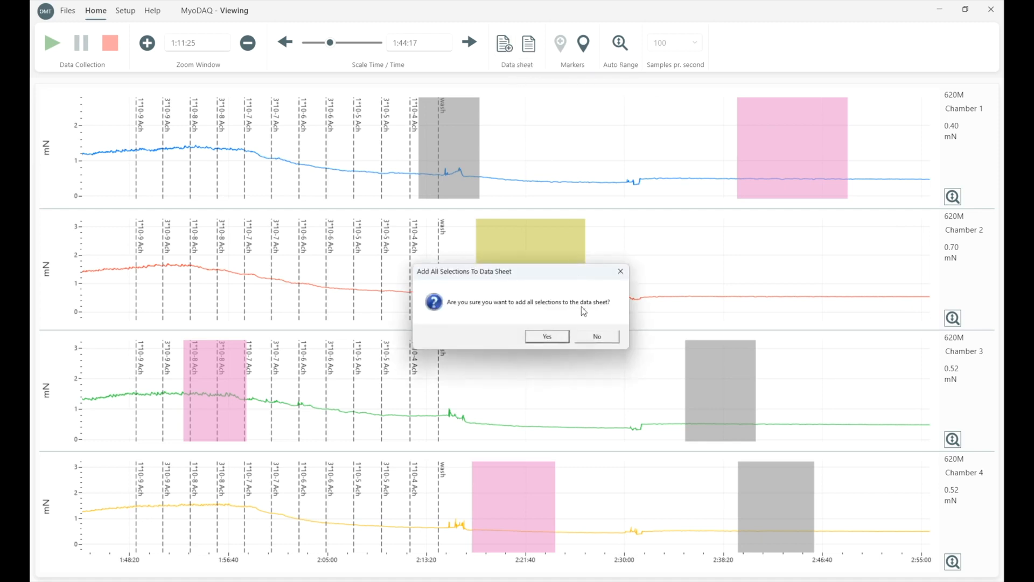
pyautogui.click(564, 340)
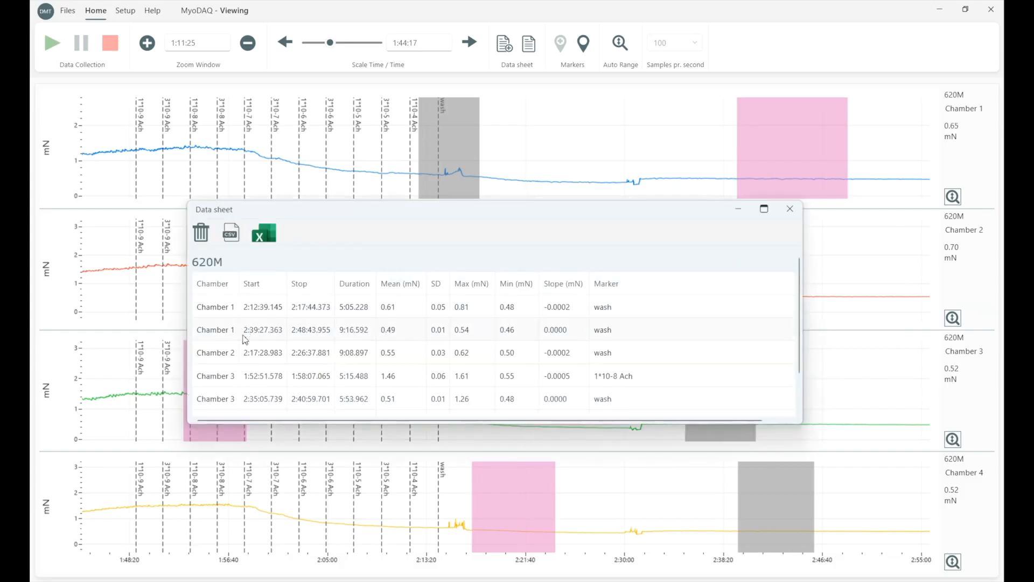
pyautogui.scroll(-1, 245, 340)
pyautogui.scroll(2, 249, 353)
pyautogui.scroll(-2, 248, 353)
pyautogui.moveTo(501, 210); pyautogui.dragTo(360, 115)
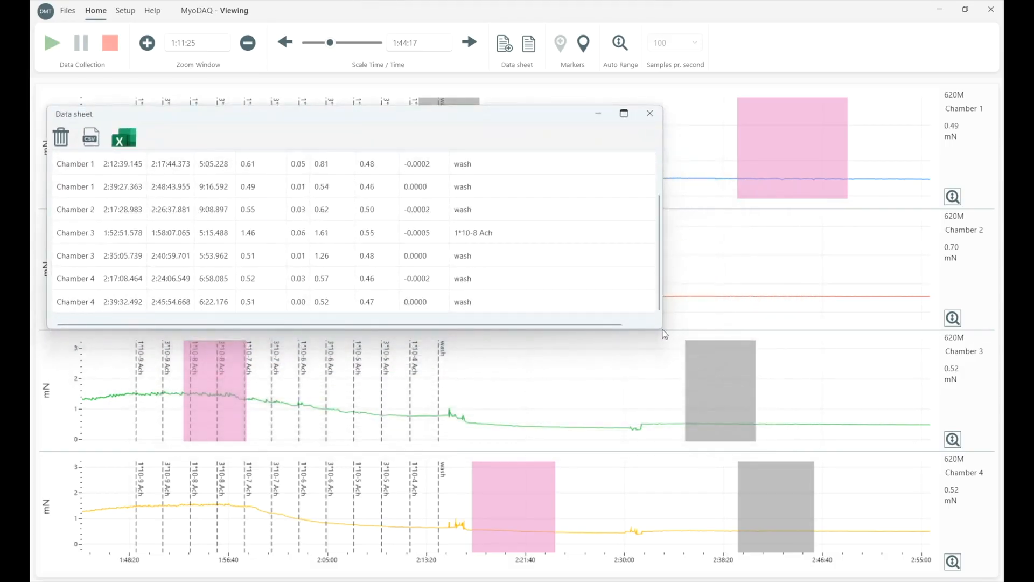
pyautogui.moveTo(663, 328); pyautogui.dragTo(495, 435)
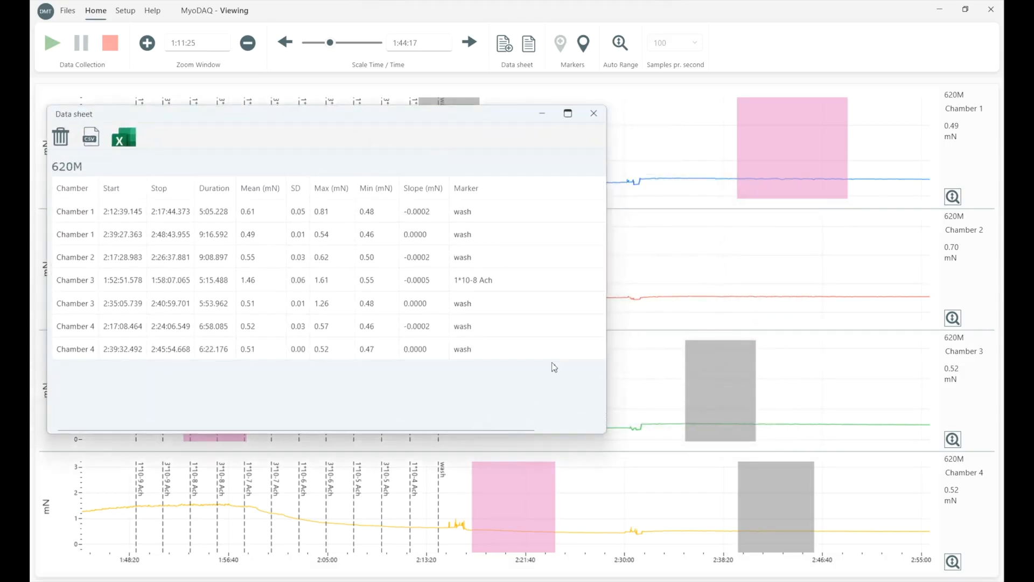
# Adjust the Chamber 1 selections to span about 2:46:13–2:48:44 and 2:10:33–2:12:39, and reopen the data sheet to check them.
pyautogui.click(755, 149)
pyautogui.moveTo(739, 145); pyautogui.dragTo(817, 151)
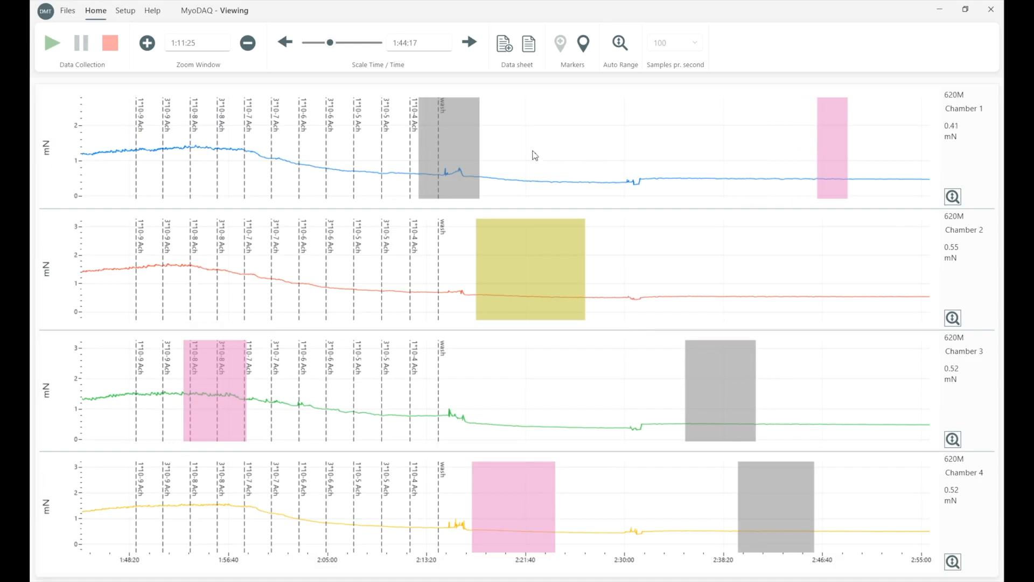
pyautogui.moveTo(478, 151); pyautogui.dragTo(389, 155)
pyautogui.click(533, 49)
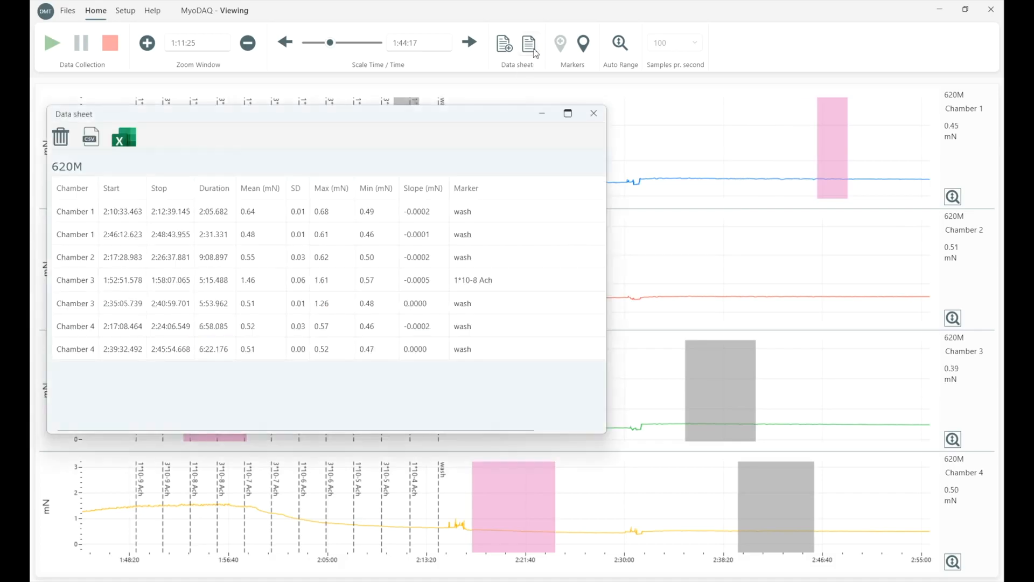
pyautogui.moveTo(255, 113); pyautogui.dragTo(330, 187)
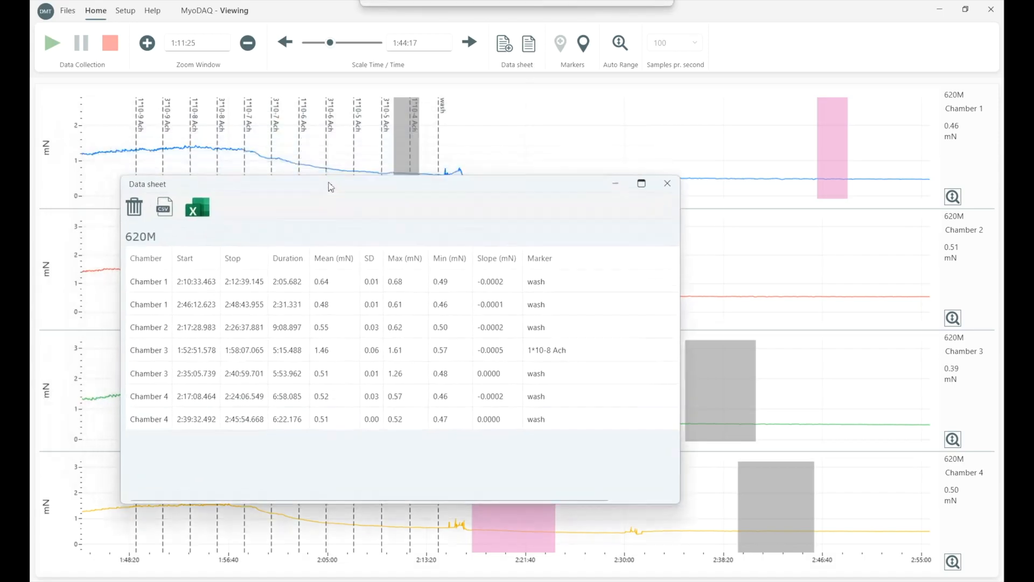
# Close the data sheet and remove the Chamber 3 selection between about 2:35 and 2:41.
pyautogui.click(724, 367)
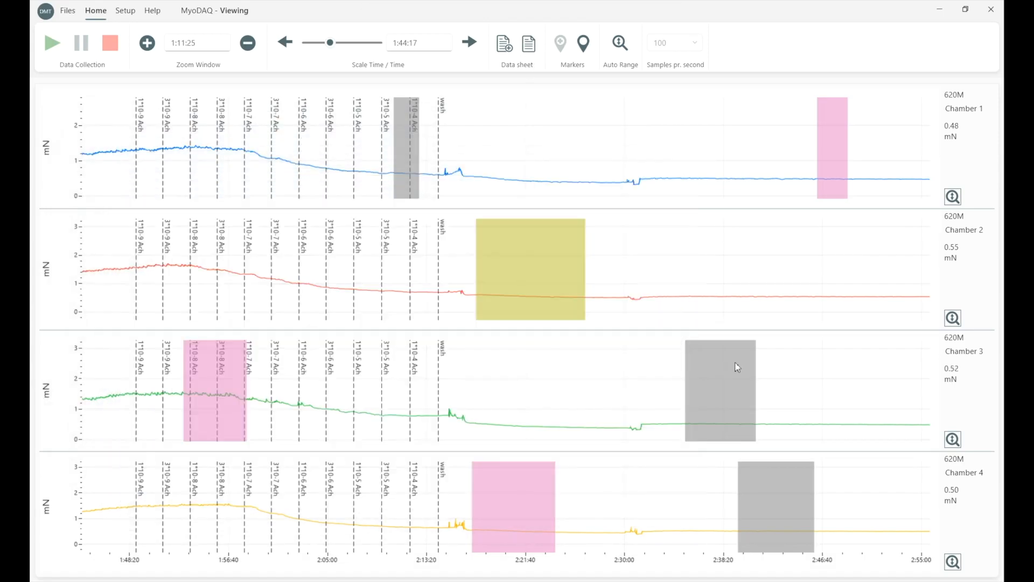
pyautogui.rightClick(725, 368)
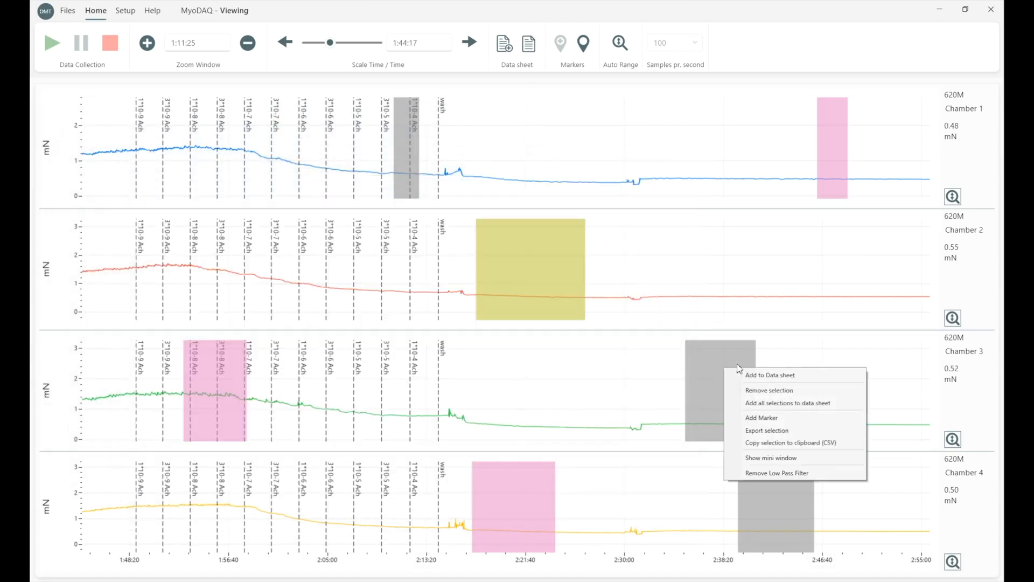
pyautogui.click(792, 390)
pyautogui.click(482, 339)
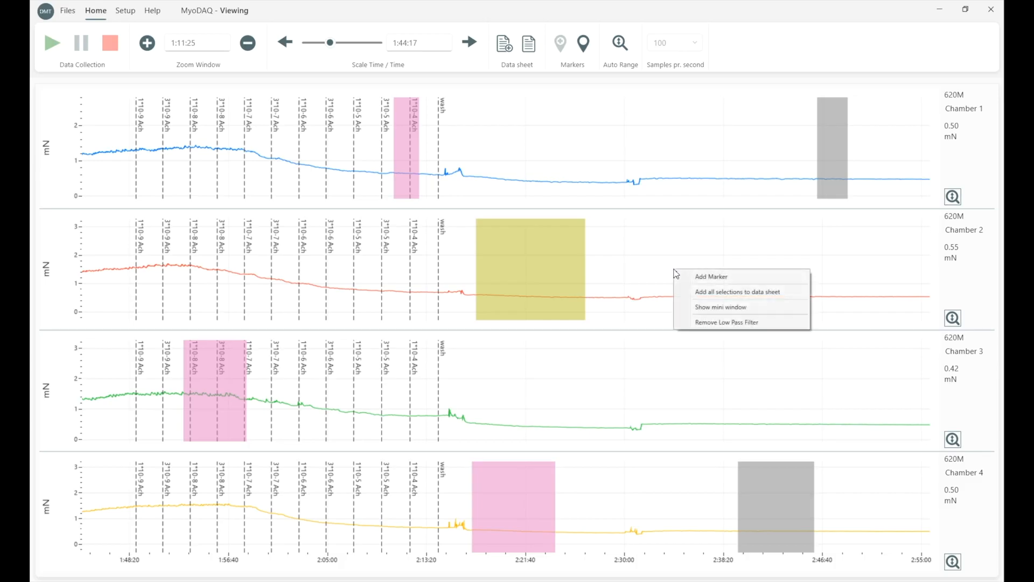
# Show the mini window for the Chamber 2 force and place it over the Chamber 2 trace.
pyautogui.click(715, 308)
pyautogui.moveTo(112, 16); pyautogui.dragTo(742, 248)
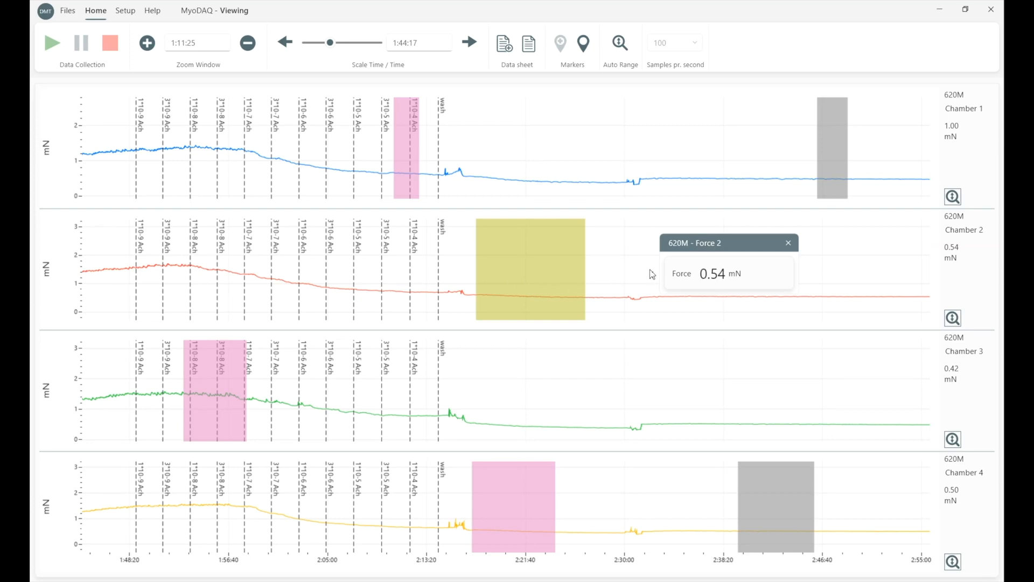
# Examine the 620M channel settings, including the Force/Tension and digital filter choices for Chamber 1.
pyautogui.click(125, 10)
pyautogui.click(77, 59)
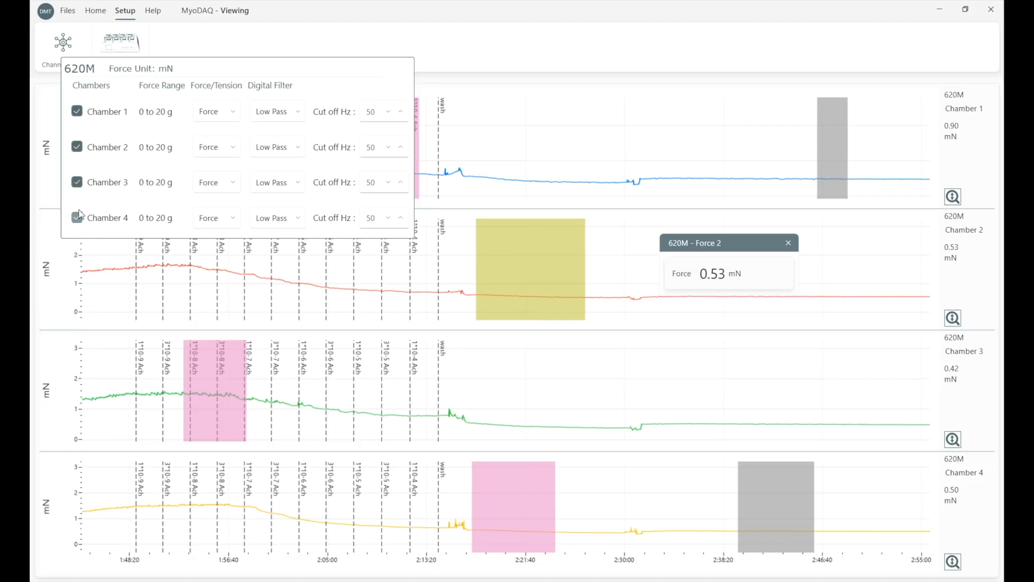
pyautogui.click(231, 112)
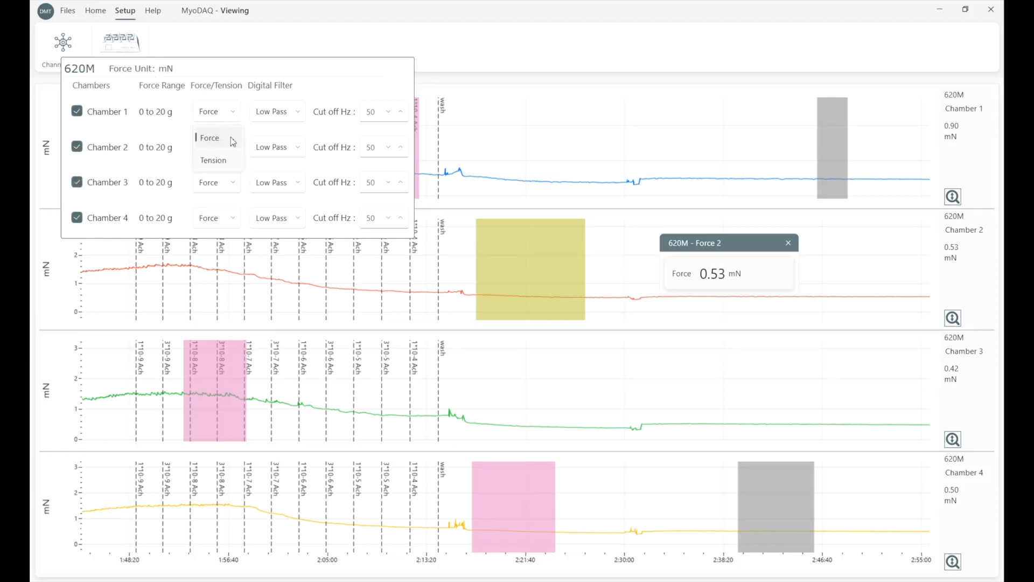
pyautogui.click(291, 115)
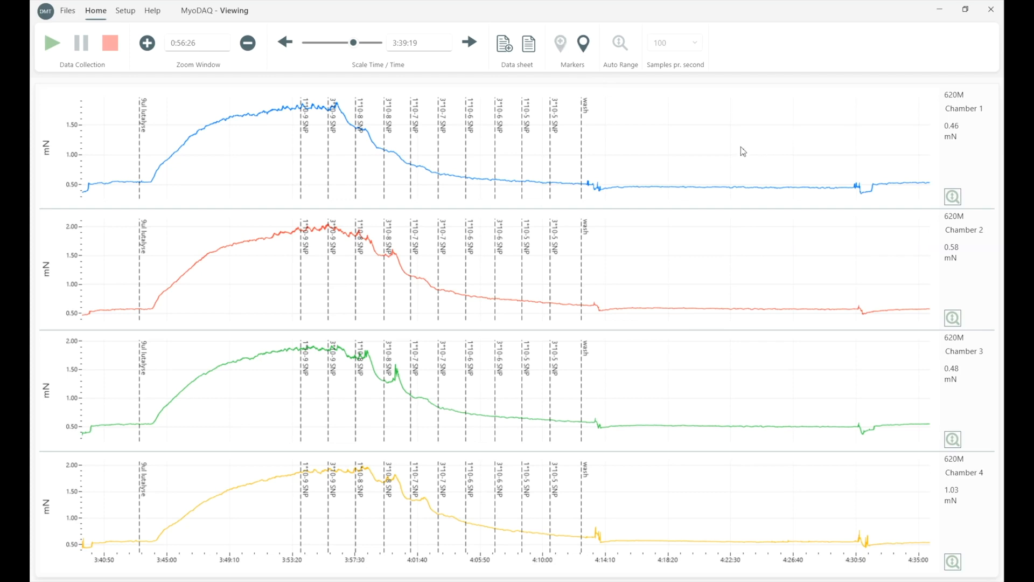
# Add a "Washout" marker to Chamber 2 at 4:26:19 and move it to about 4:30.
pyautogui.click(790, 278)
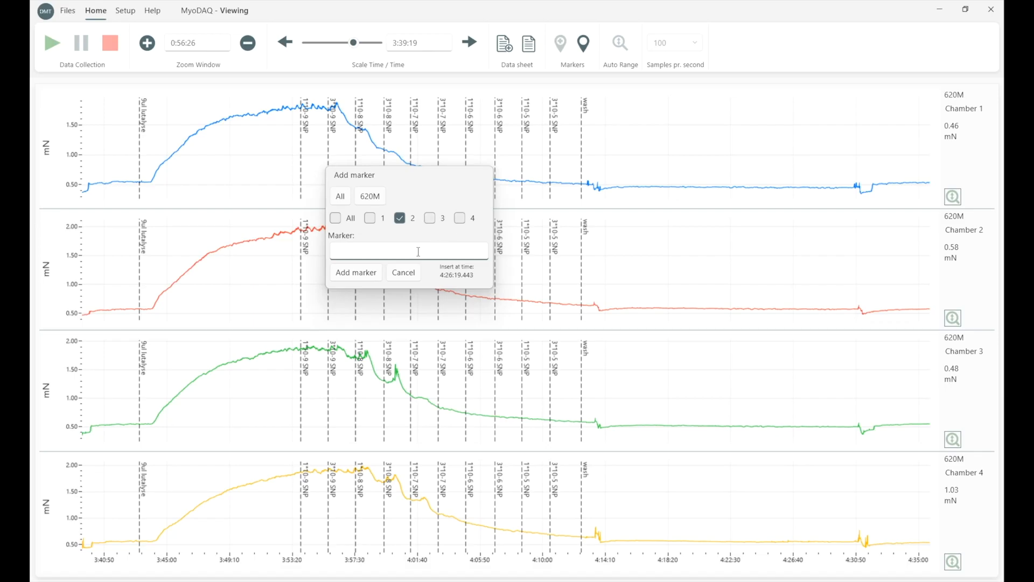
pyautogui.write('Washout')
pyautogui.press('Return')
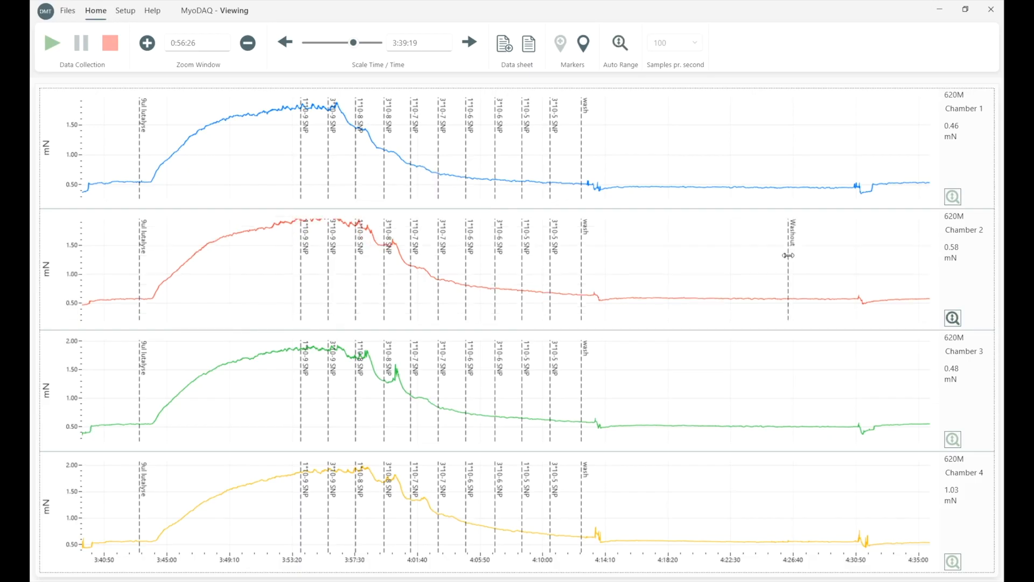
pyautogui.moveTo(788, 254); pyautogui.dragTo(842, 281)
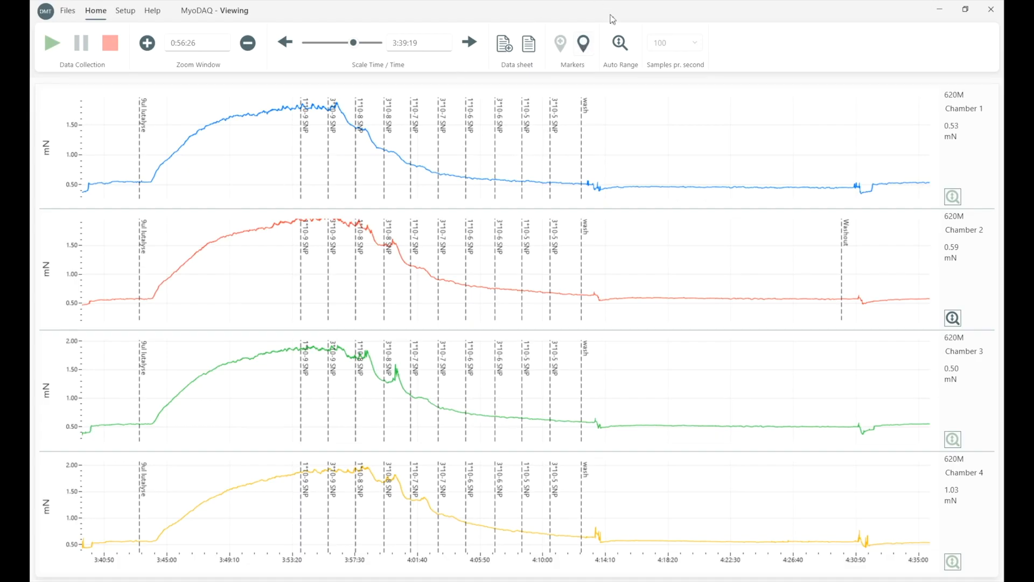
# Open the marker list and rename the Chamber 1 "9ul lutalyse" marker at 3:43:09.790 to "ACh".
pyautogui.click(584, 45)
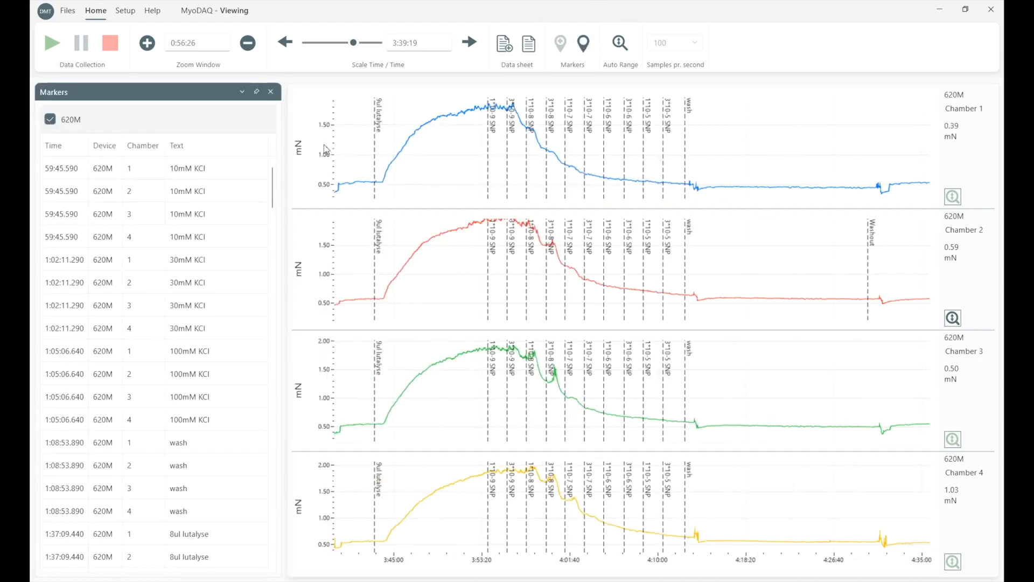
pyautogui.scroll(-13, 144, 276)
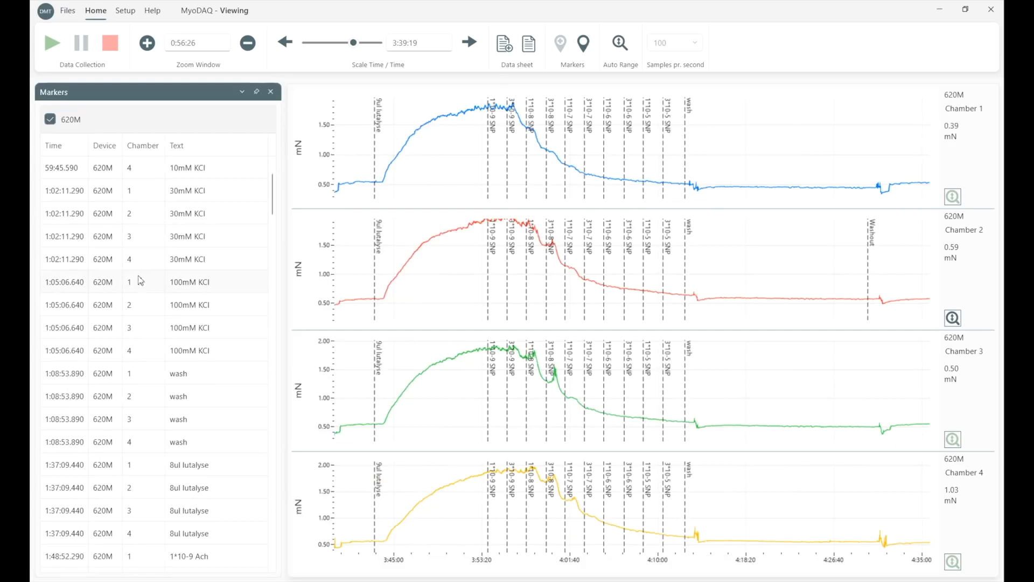
pyautogui.scroll(-14, 141, 284)
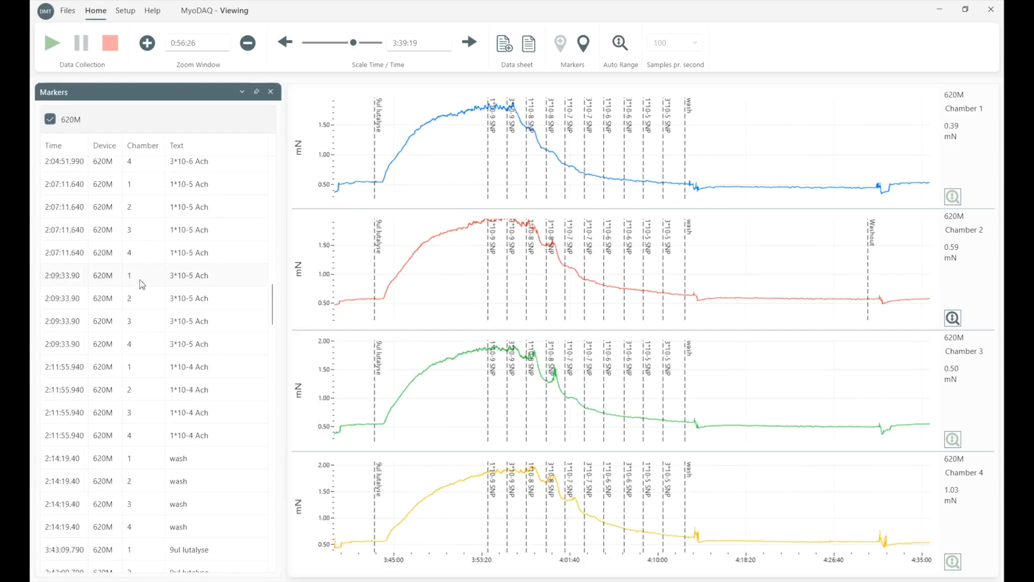
pyautogui.scroll(3, 143, 283)
pyautogui.scroll(6, 141, 283)
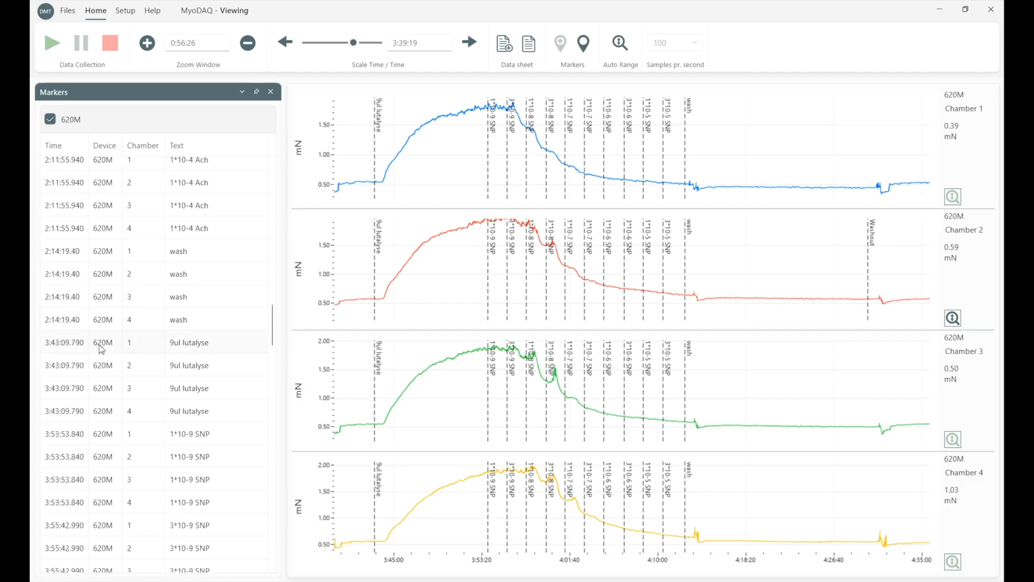
pyautogui.doubleClick(180, 343)
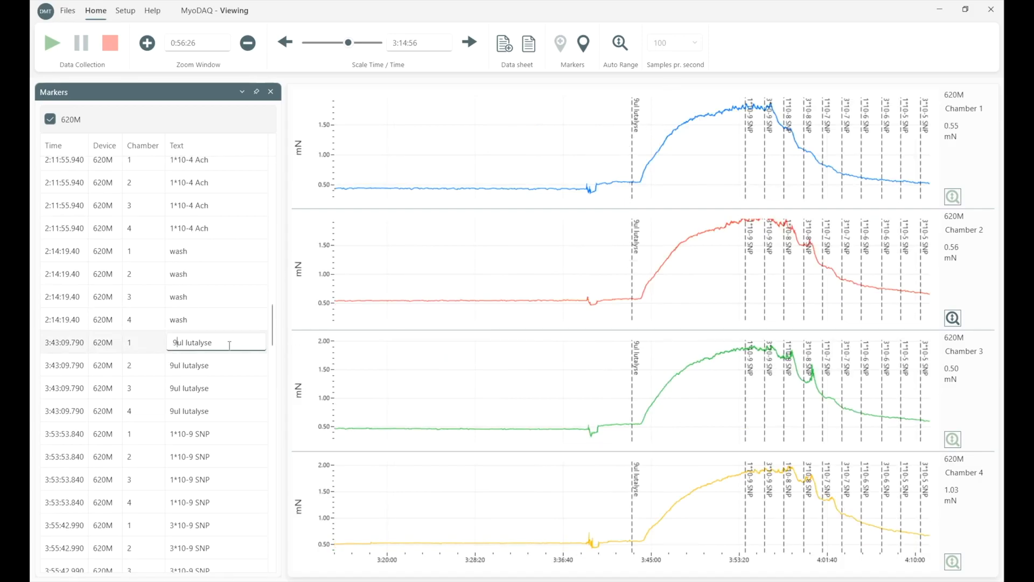
pyautogui.moveTo(229, 345); pyautogui.dragTo(166, 346)
pyautogui.write('ACh')
pyautogui.press('Return')
# Delete the Chamber 1 "ACh" marker at 3:43:09.790 from the marker list.
pyautogui.scroll(2, 237, 277)
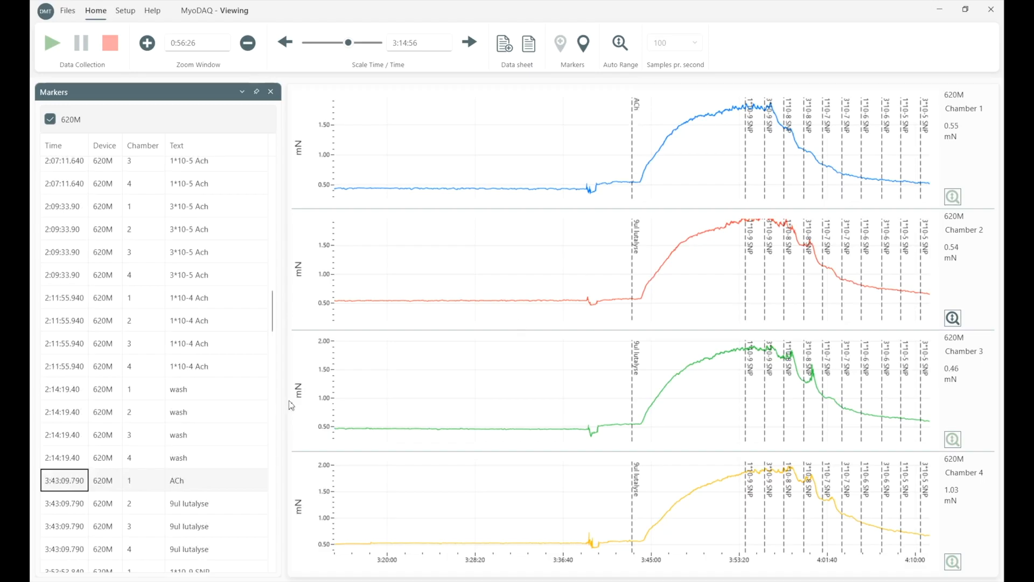
pyautogui.rightClick(68, 482)
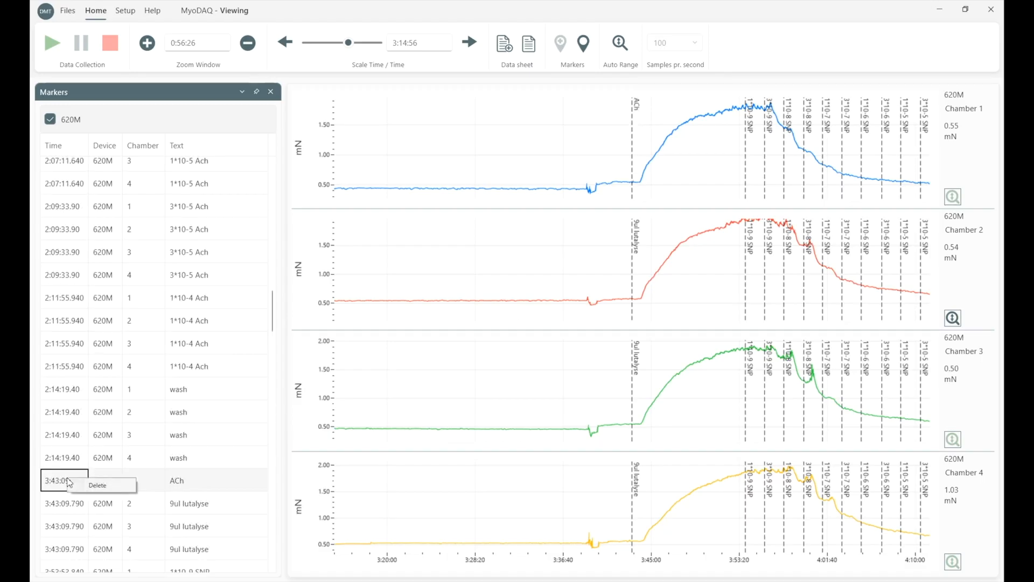
pyautogui.click(97, 486)
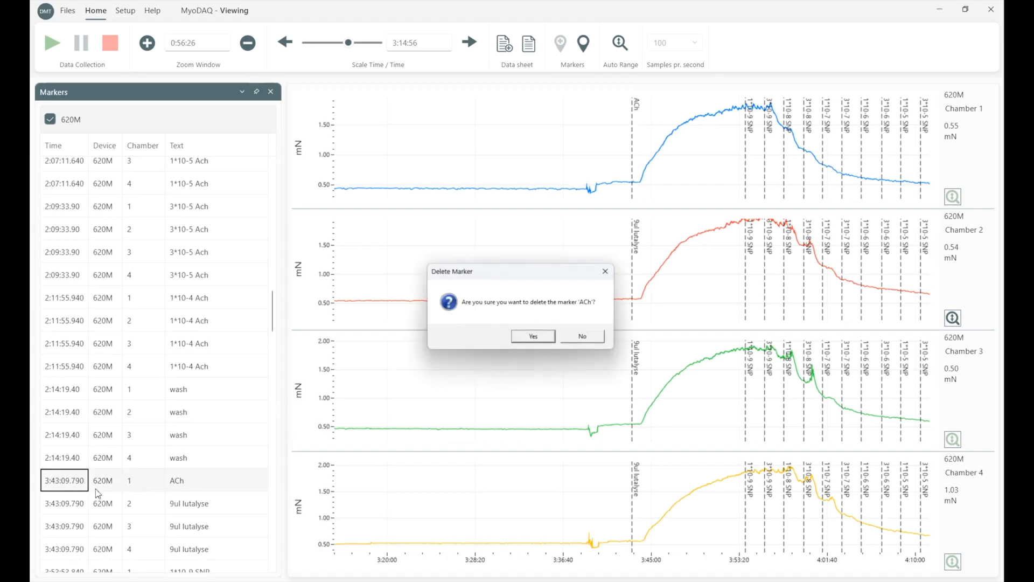
pyautogui.click(532, 338)
pyautogui.scroll(3, 208, 411)
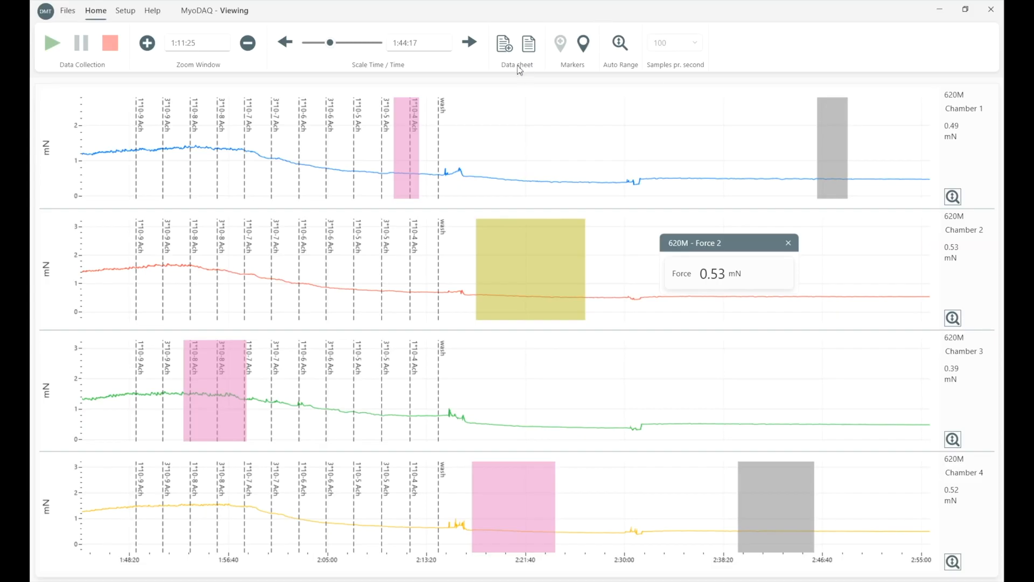
# Examine the file export options for exporting all data or only selections, and return to the traces.
pyautogui.click(68, 11)
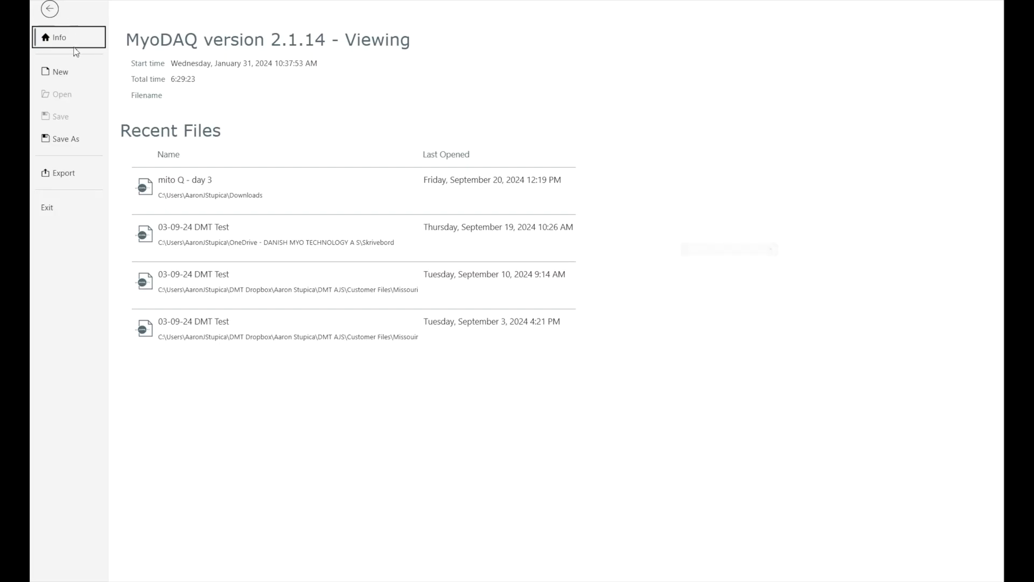
pyautogui.click(78, 173)
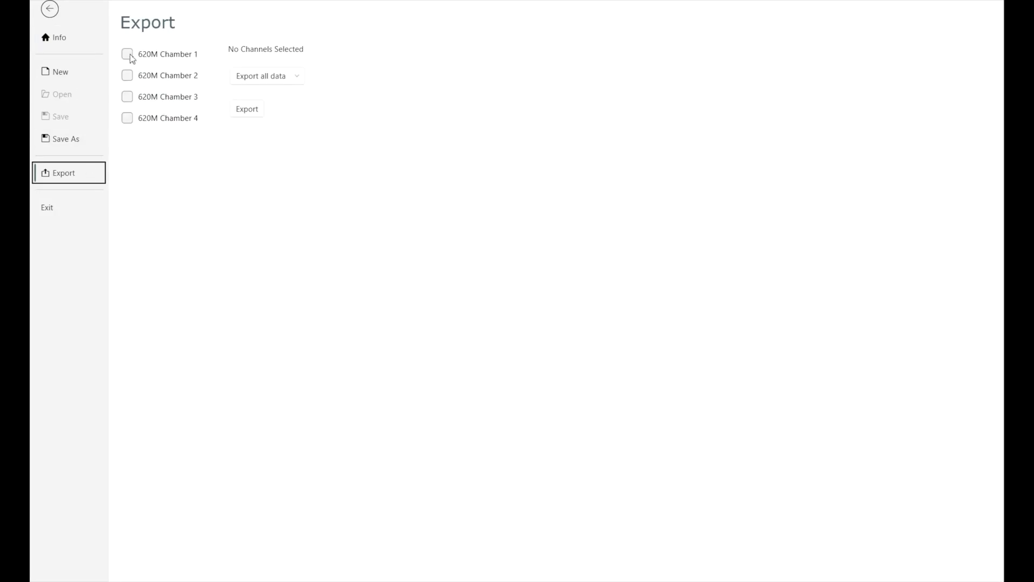
pyautogui.click(266, 84)
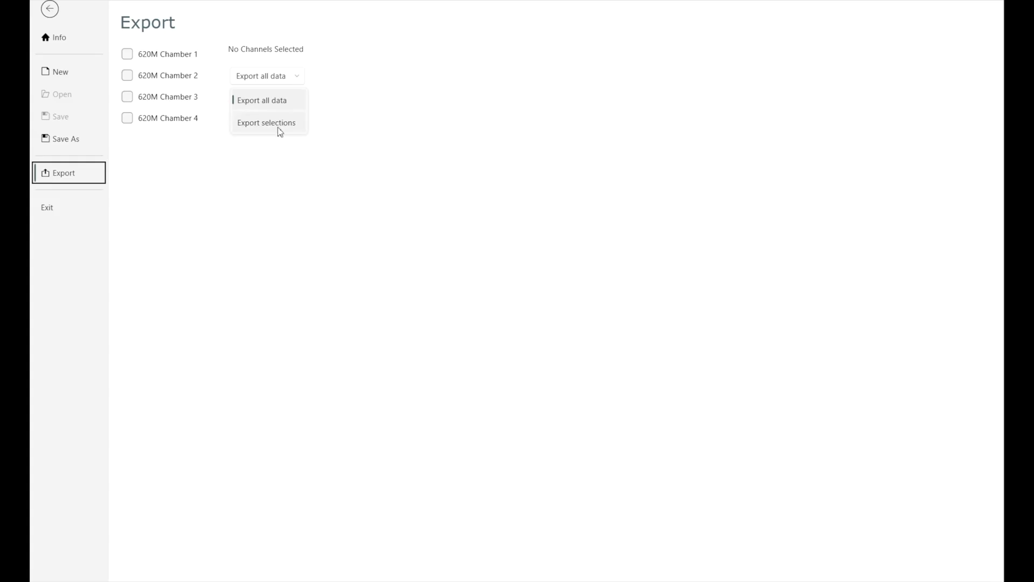
pyautogui.click(275, 165)
pyautogui.click(247, 112)
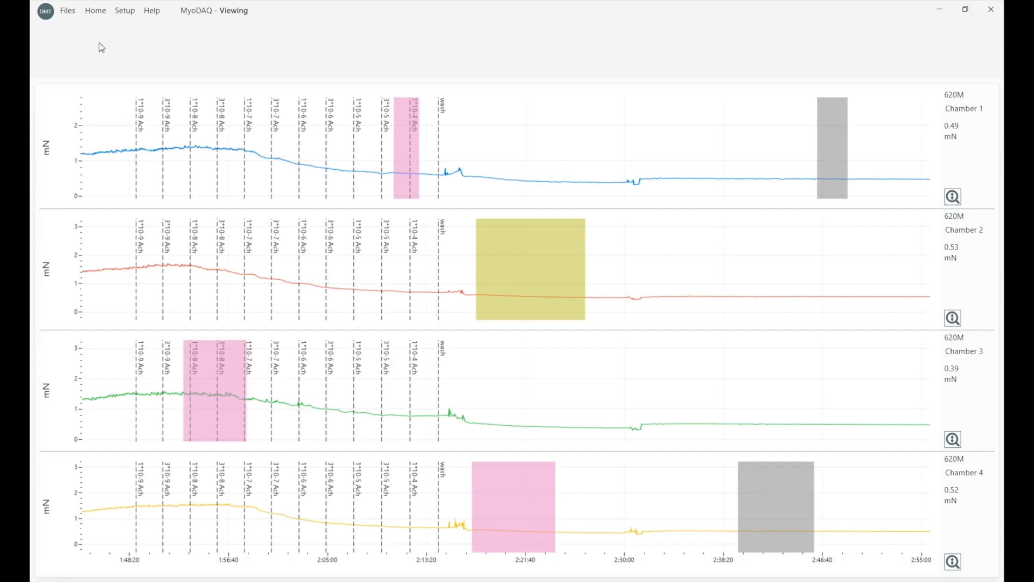
# Start exporting the highlighted selection on the Chamber 2 trace.
pyautogui.rightClick(543, 263)
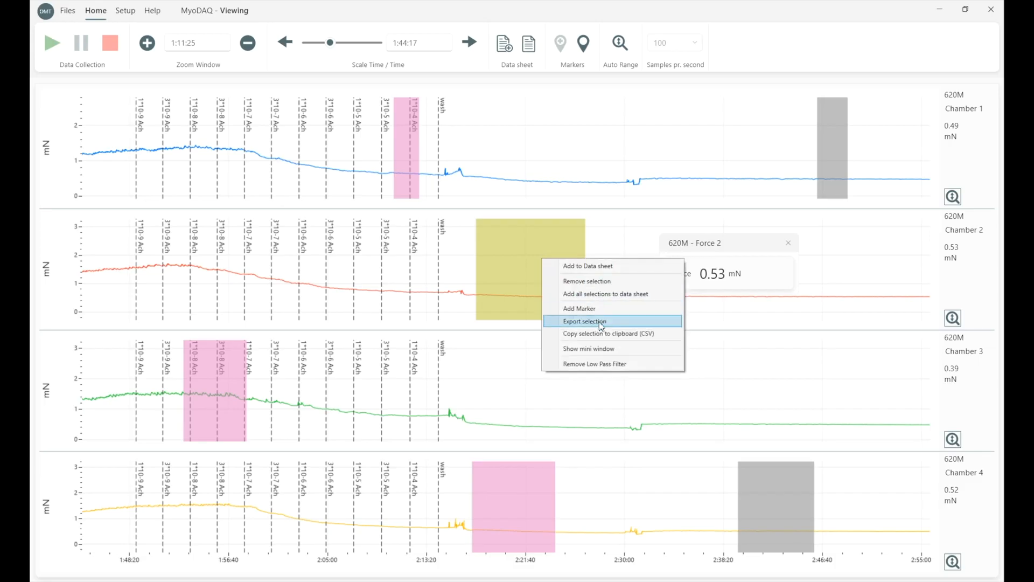